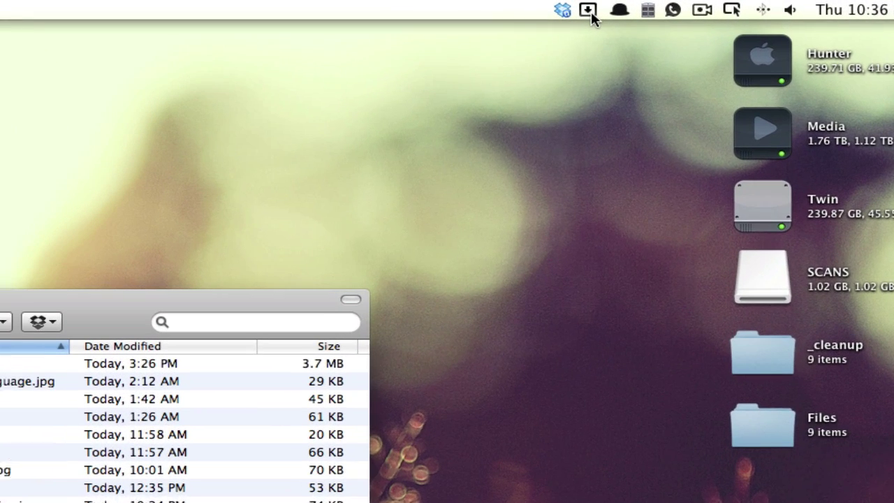
pyautogui.click(723, 6)
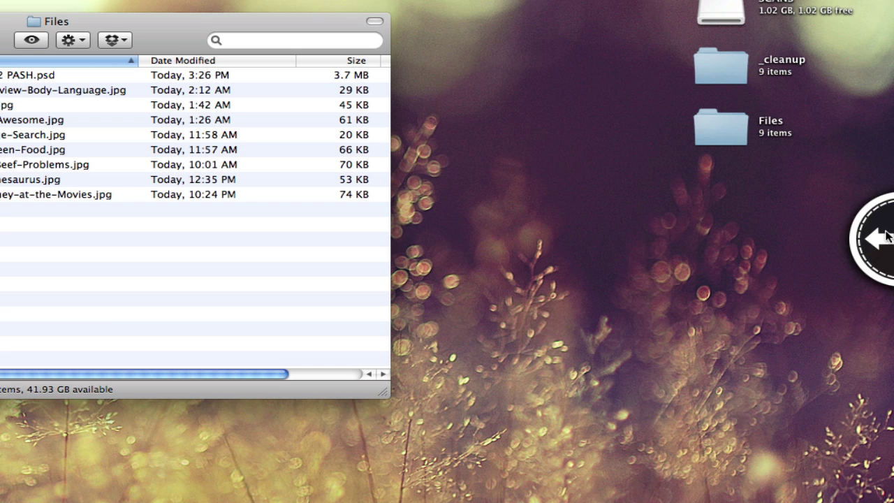
pyautogui.click(881, 240)
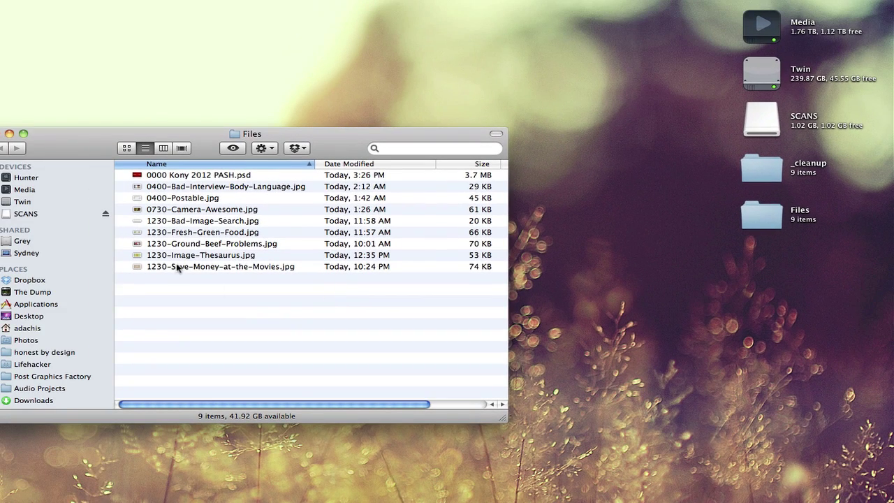
pyautogui.moveTo(184, 256); pyautogui.dragTo(331, 308)
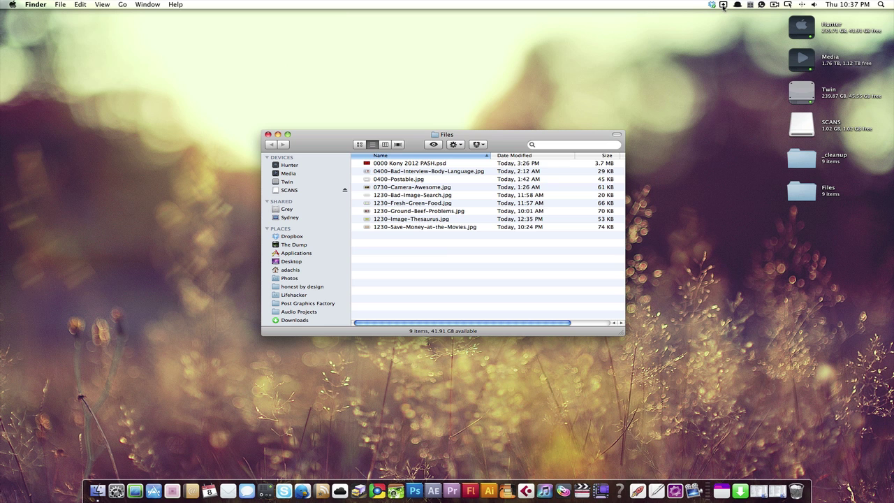
# Open Dropzone's destination grid and preferences, and look through the list of configured destinations and their actions
pyautogui.click(723, 5)
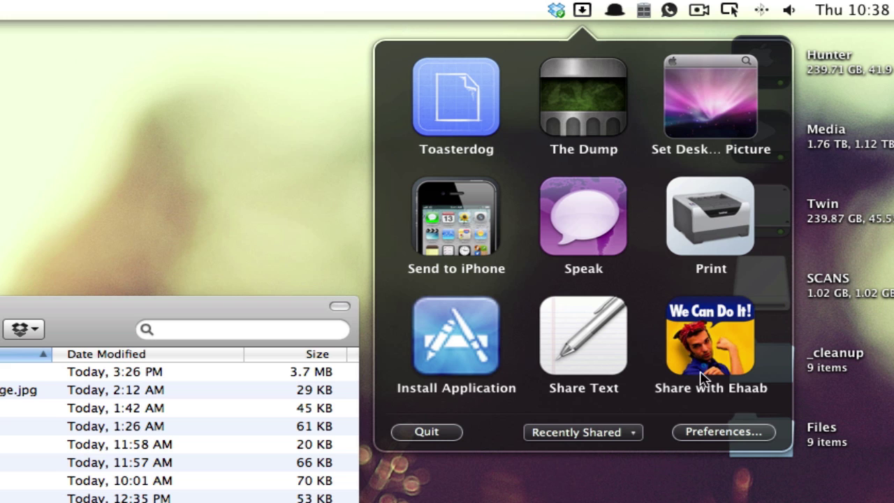
pyautogui.click(702, 437)
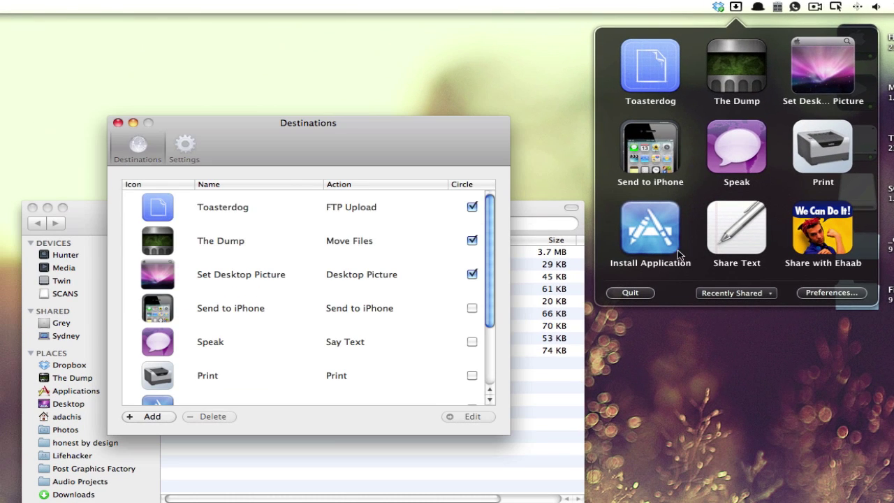
pyautogui.click(30, 253)
pyautogui.scroll(-5, 62, 282)
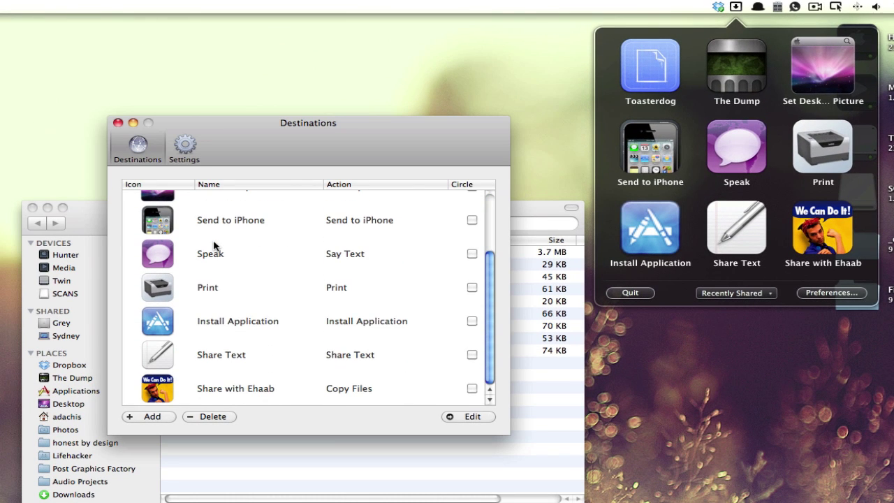
pyautogui.scroll(3, 295, 375)
pyautogui.scroll(-3, 295, 375)
pyautogui.scroll(3, 295, 376)
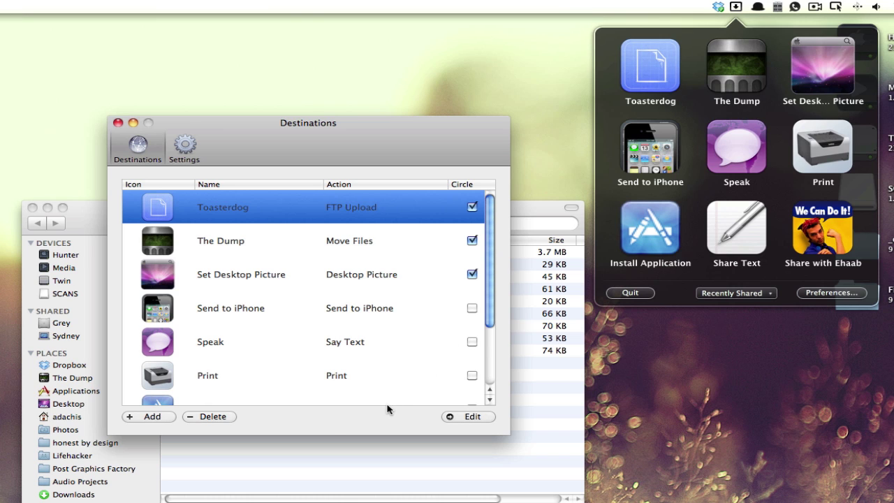
pyautogui.scroll(-5, 410, 343)
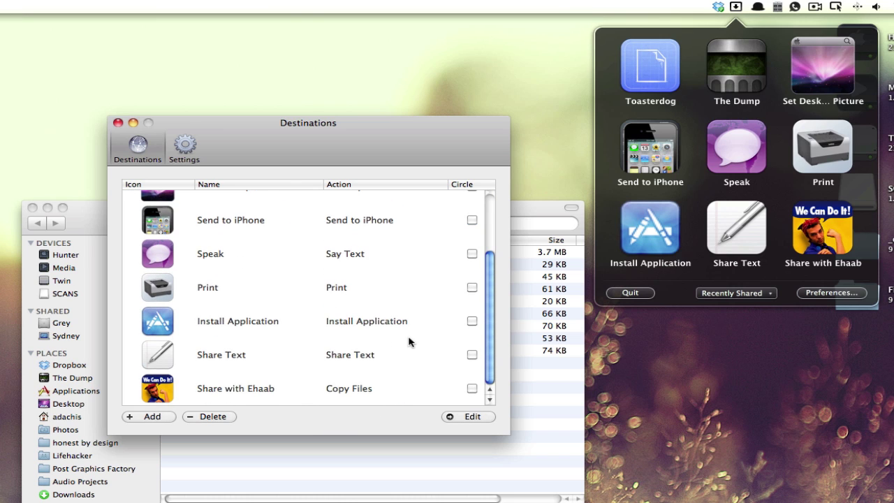
# Start a new destination and, from its action choices, open the Extend Dropzone web page with additional actions
pyautogui.click(152, 417)
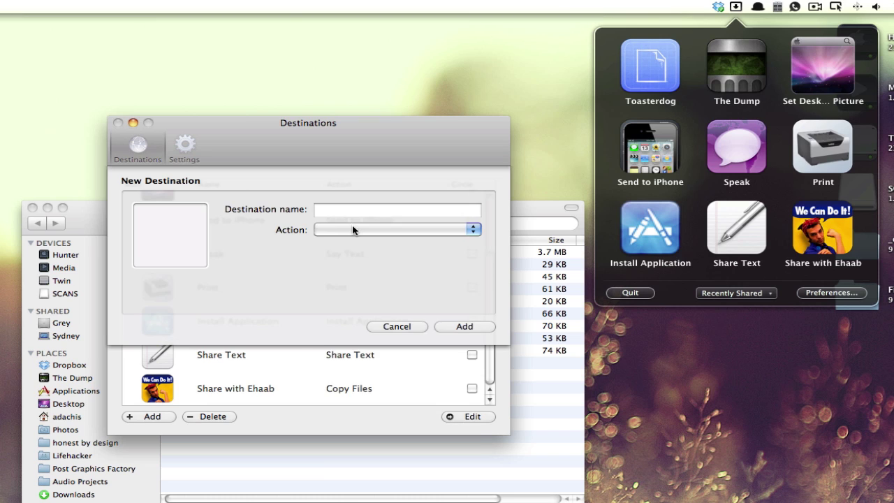
pyautogui.click(352, 229)
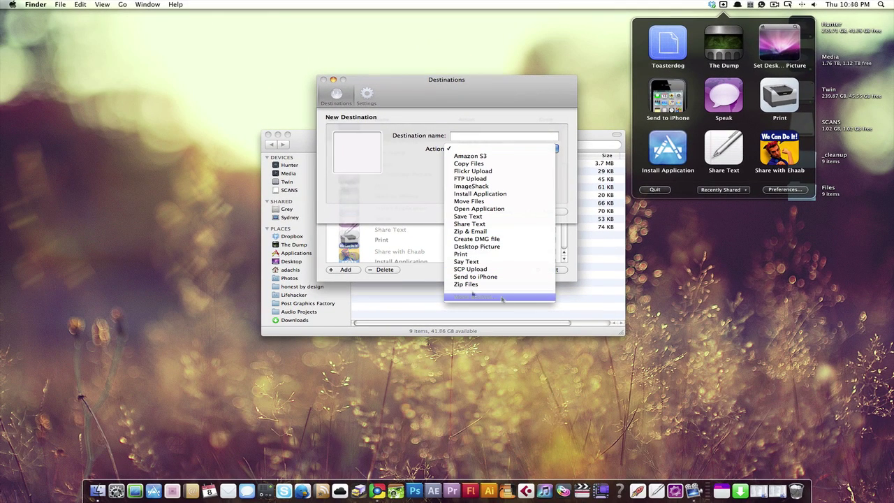
pyautogui.click(502, 297)
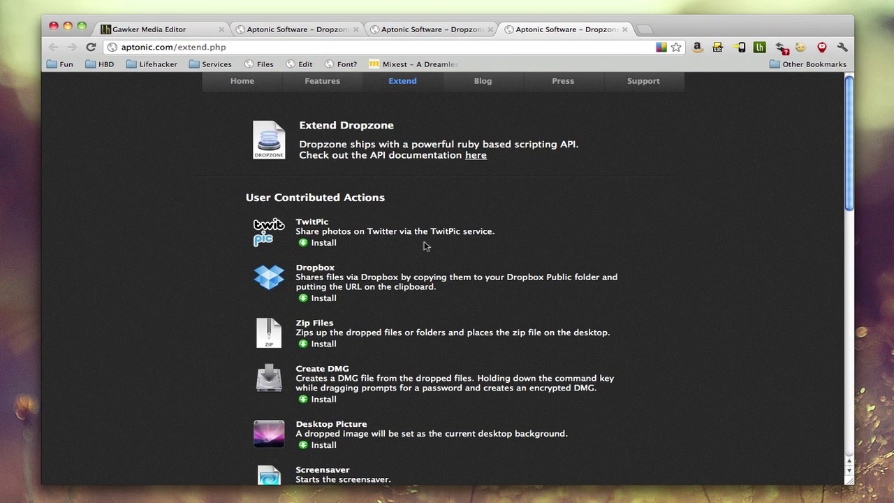
# Examine the user contributed actions on the Extend Dropzone page, including Dropbox, Desktop Picture, SCP Upload, Send to iPhone and Say Text
pyautogui.moveTo(305, 278); pyautogui.dragTo(515, 283)
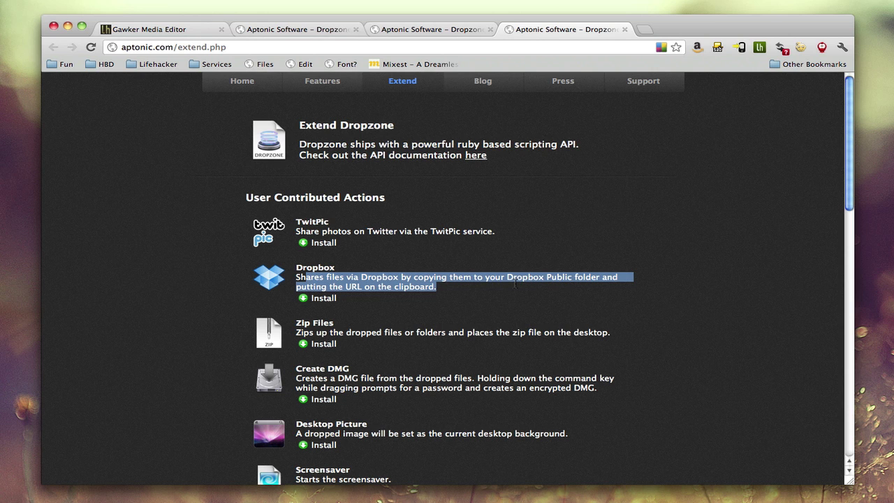
pyautogui.scroll(-2, 454, 363)
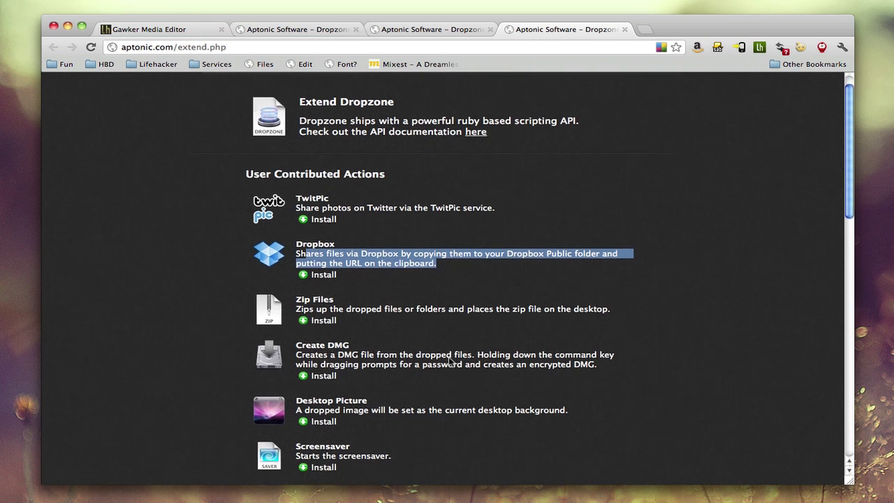
pyautogui.scroll(-10, 377, 371)
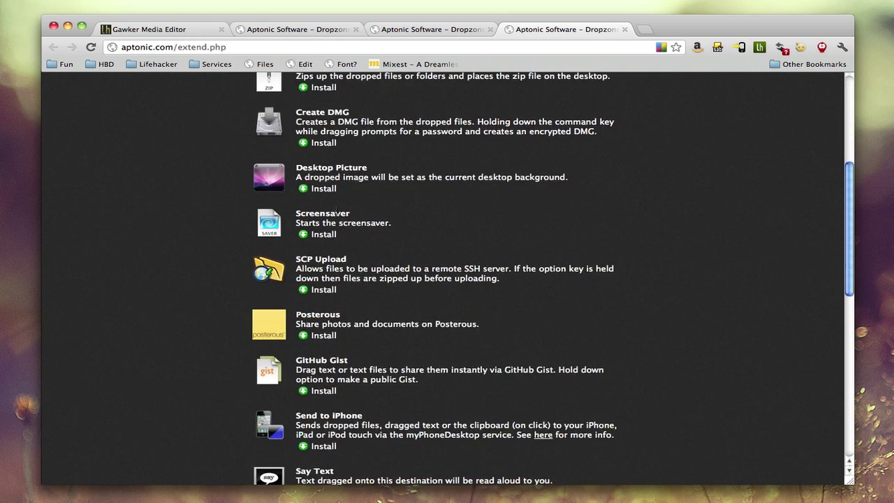
pyautogui.moveTo(314, 166); pyautogui.dragTo(399, 193)
pyautogui.click(399, 193)
pyautogui.moveTo(322, 258); pyautogui.dragTo(413, 269)
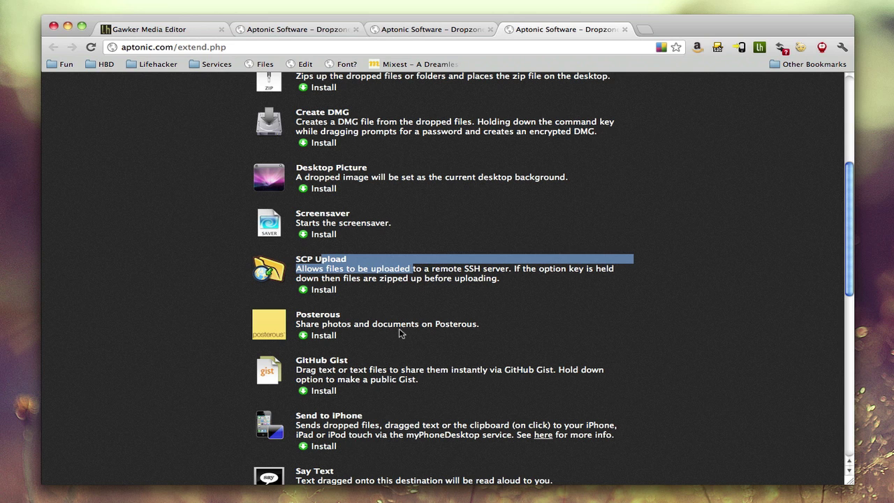
pyautogui.scroll(-10, 401, 332)
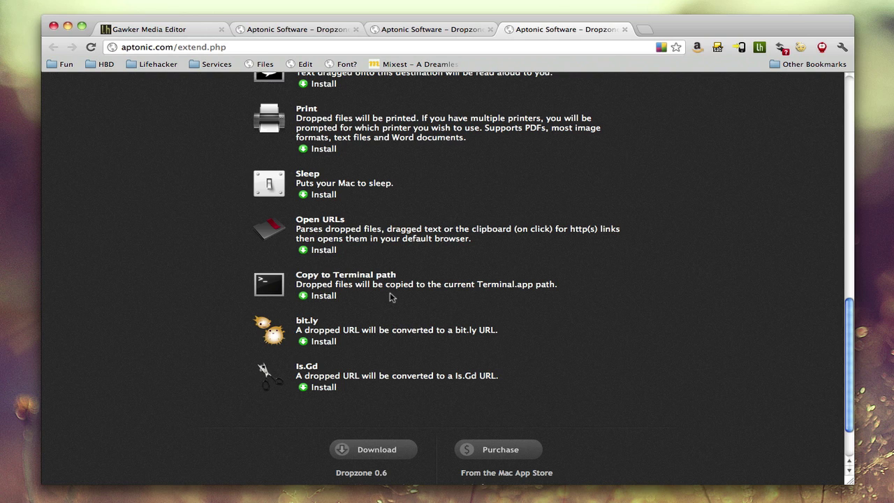
pyautogui.scroll(5, 390, 297)
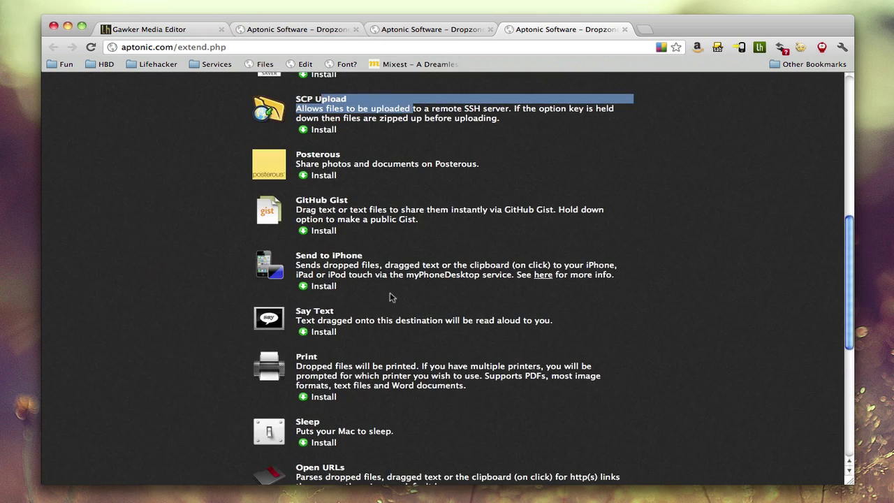
pyautogui.click(391, 298)
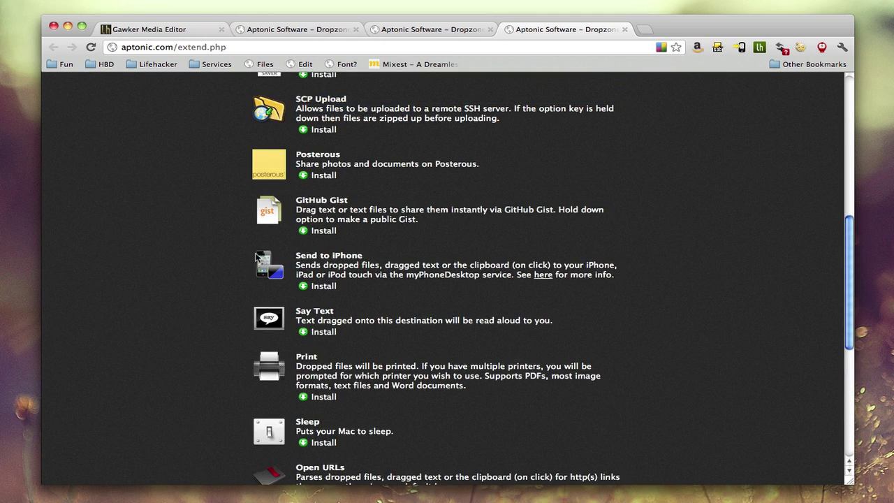
pyautogui.moveTo(320, 256); pyautogui.dragTo(428, 327)
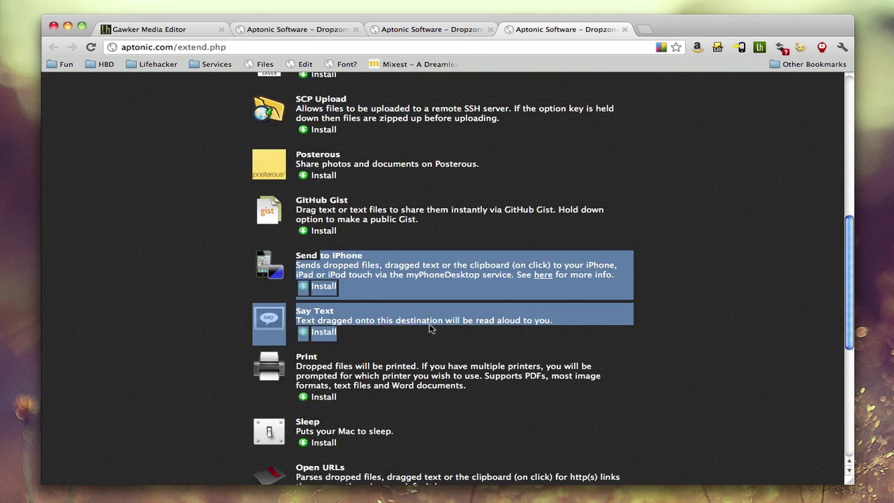
pyautogui.click(430, 328)
pyautogui.scroll(-10, 430, 328)
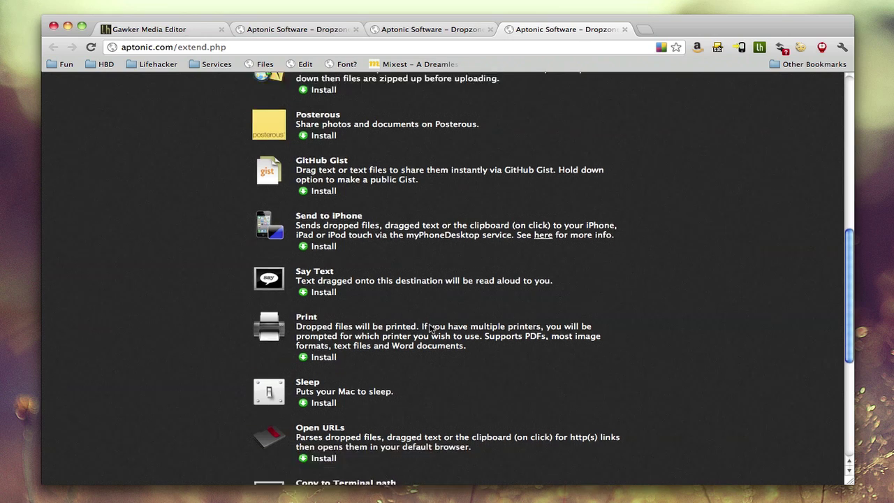
pyautogui.scroll(15, 430, 328)
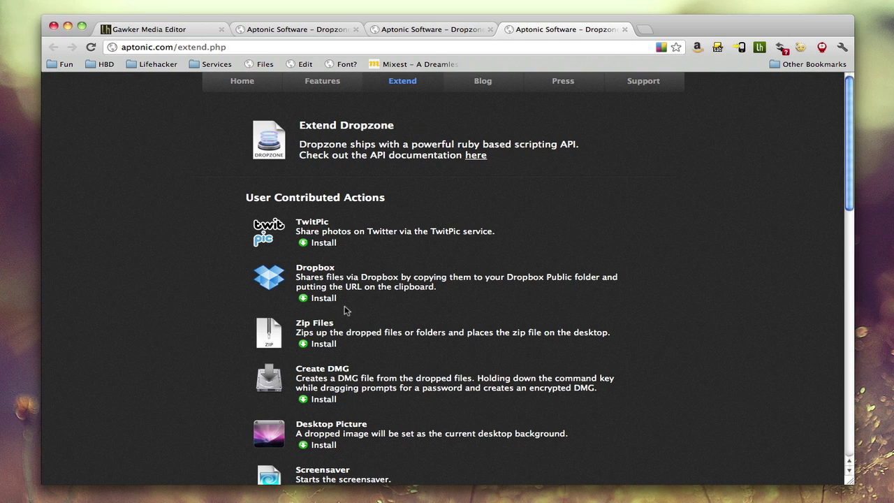
# Open the Dropzone Scripting API documentation and read from Destination Meta Data and Script Events through Providing Status Updates
pyautogui.click(478, 156)
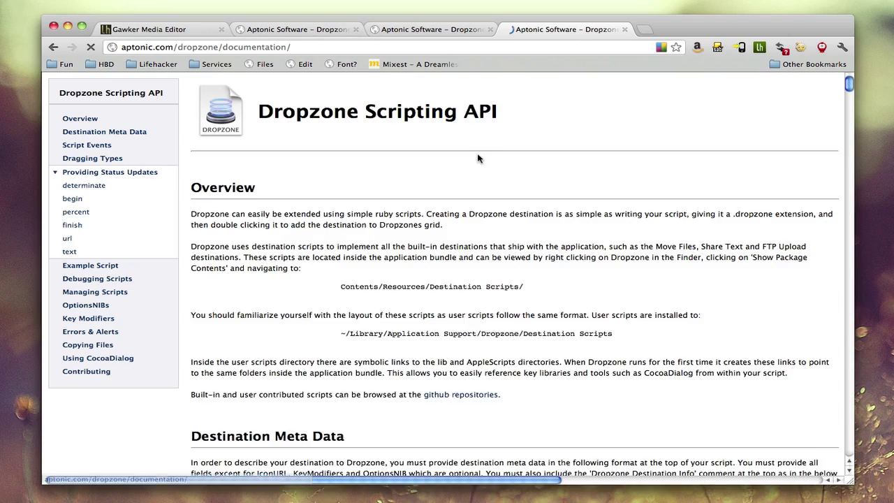
pyautogui.scroll(-8, 478, 160)
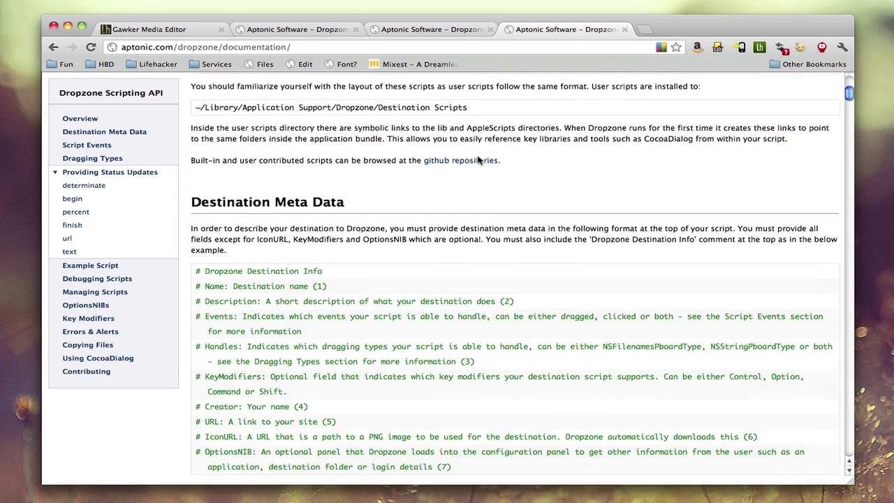
pyautogui.scroll(-2, 477, 160)
pyautogui.moveTo(269, 202); pyautogui.dragTo(438, 375)
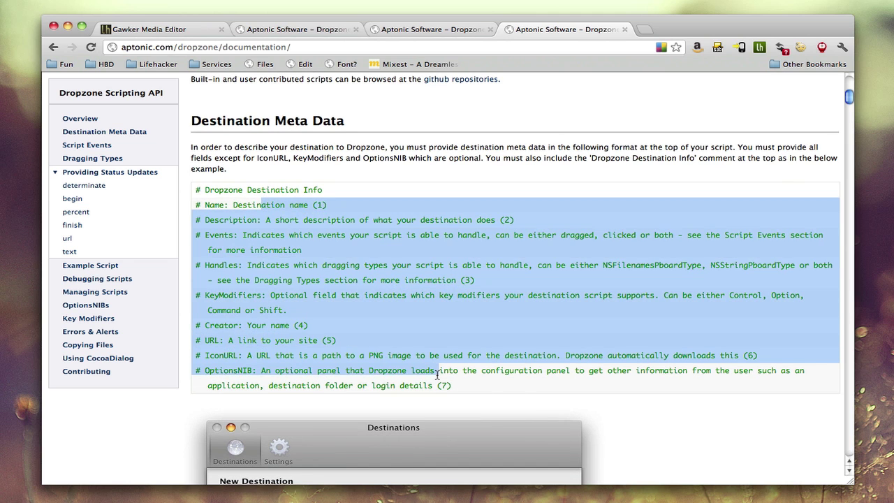
pyautogui.click(438, 376)
pyautogui.scroll(-10, 437, 375)
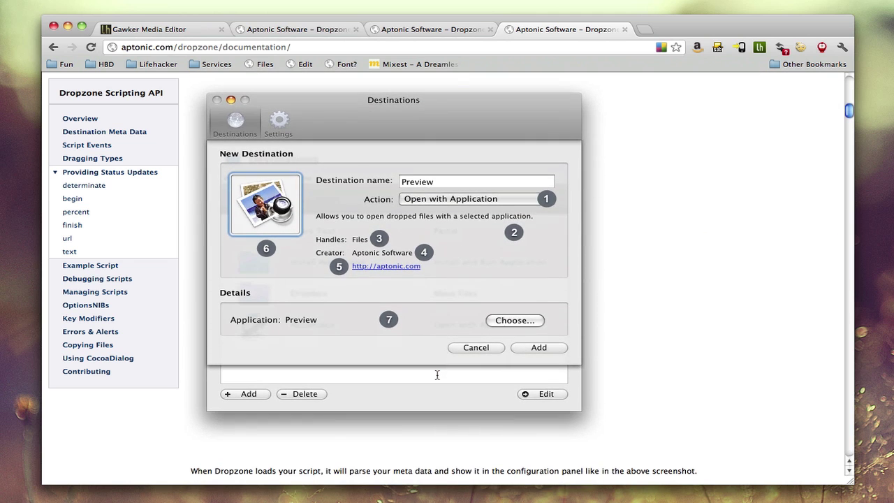
pyautogui.scroll(-11, 437, 375)
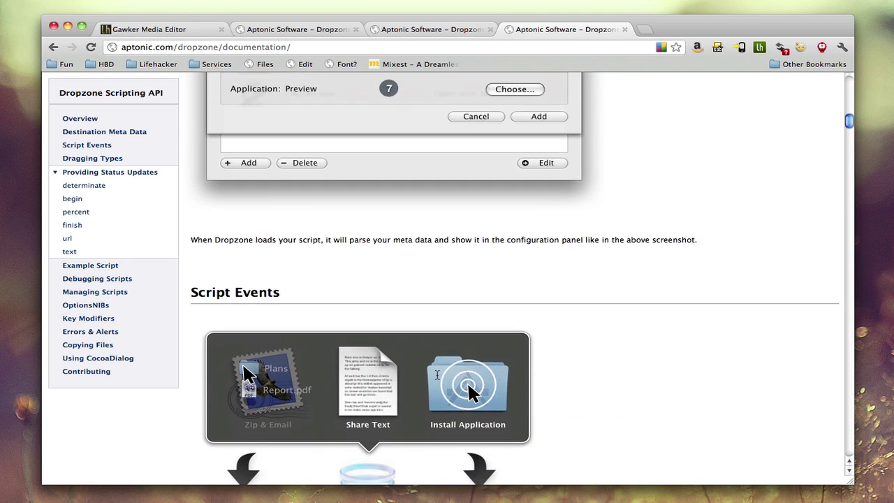
pyautogui.scroll(-1, 437, 375)
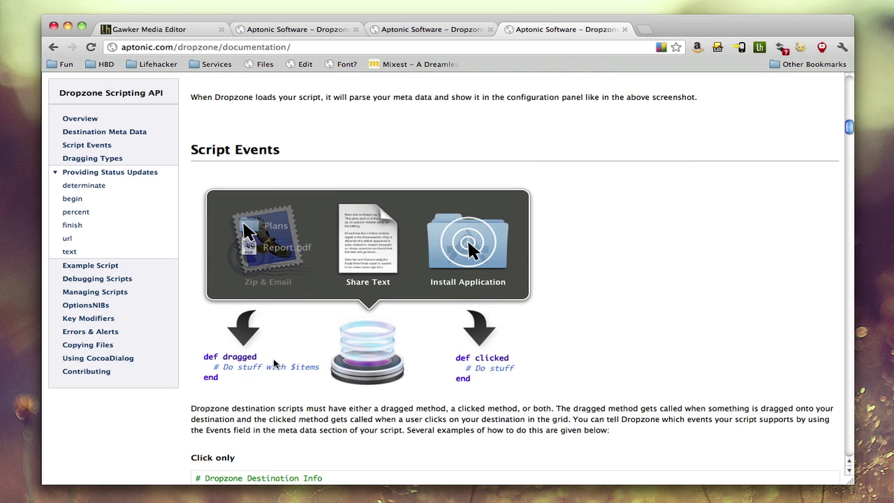
pyautogui.scroll(-1, 526, 374)
pyautogui.scroll(-10, 526, 374)
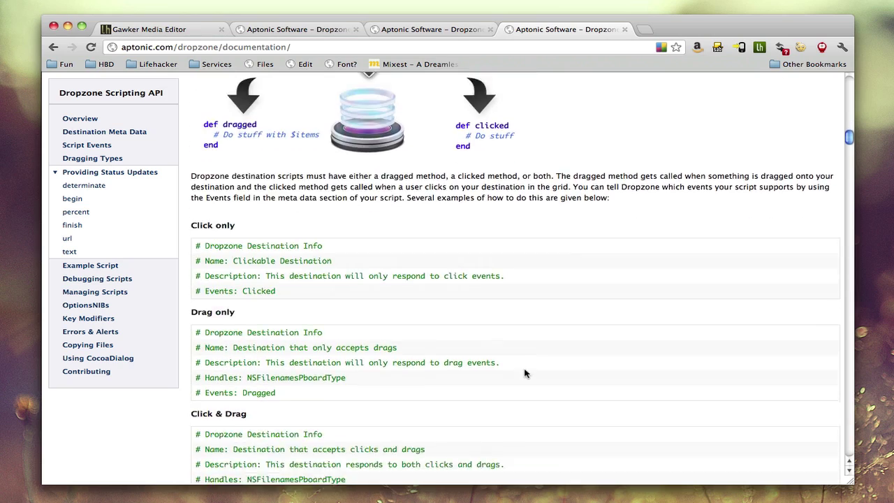
pyautogui.scroll(-5, 526, 374)
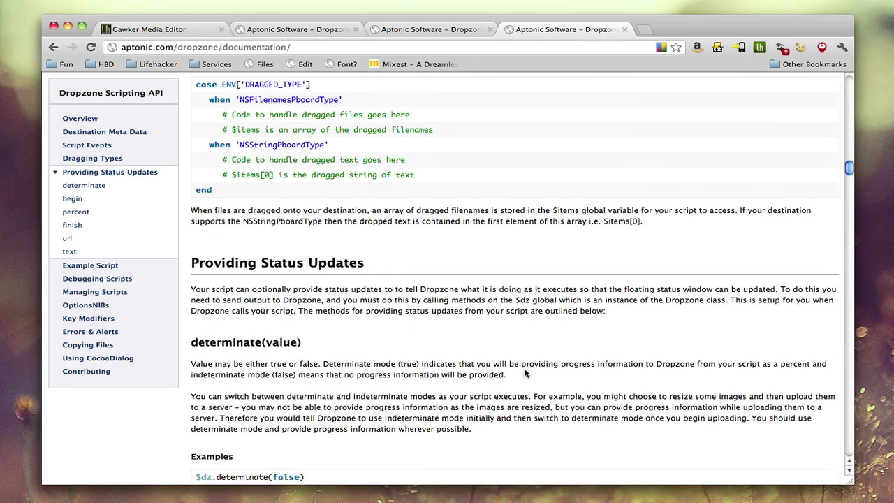
# Close the API documentation page and look through the Dropzone features page on aptonic.com
pyautogui.press('super+w')
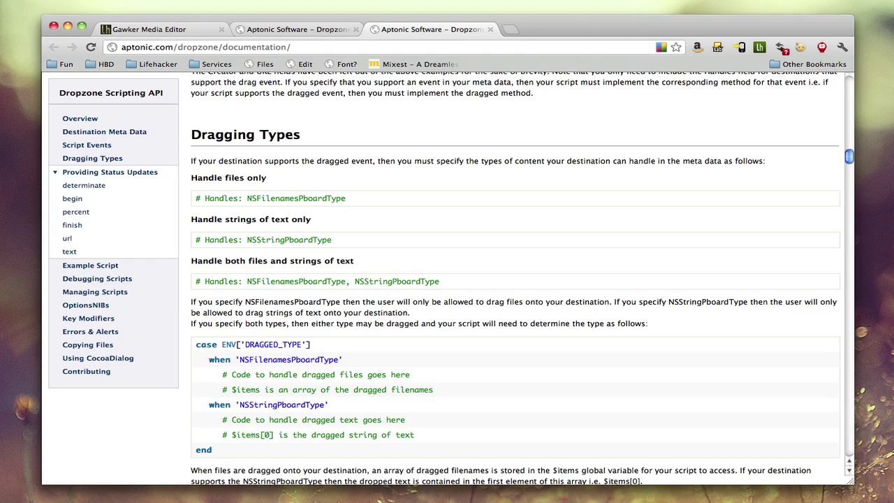
pyautogui.hotkey('ctrl', 'shift', 'Tab')
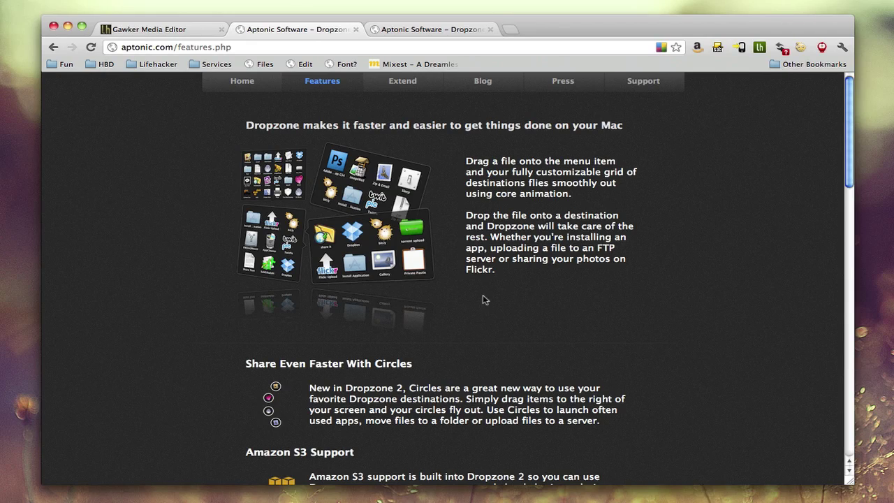
pyautogui.scroll(-20, 483, 300)
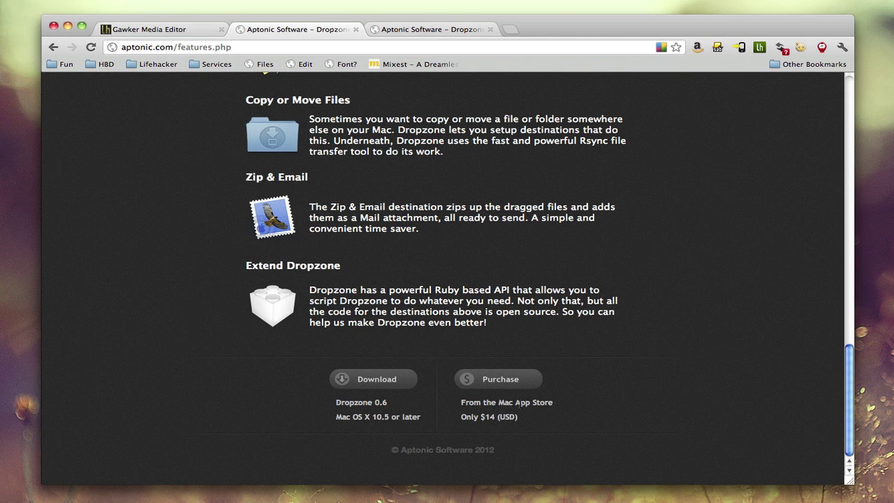
# Open the Dockdrop website, dockdropx.com, in a new browser tab
pyautogui.hotkey('ctrl', 't')
pyautogui.write('dr')
pyautogui.press('BackSpace')
pyautogui.press('BackSpace')
pyautogui.write('o')
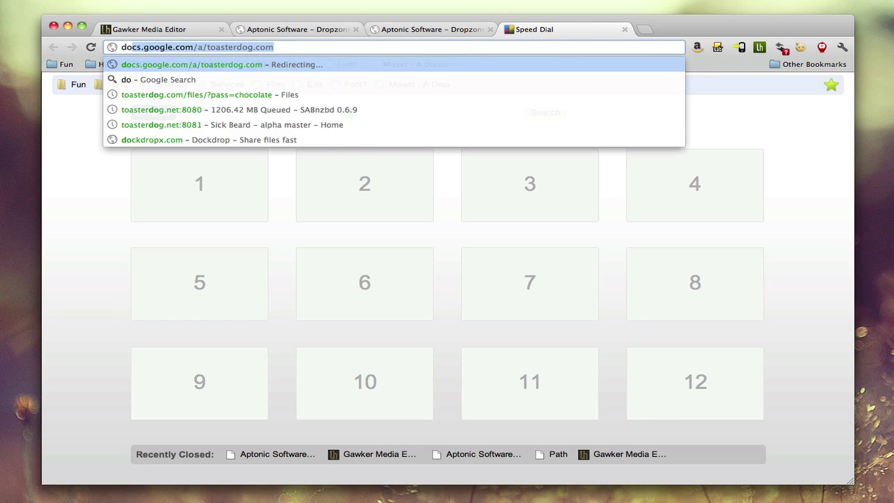
pyautogui.write('ck')
pyautogui.write('s')
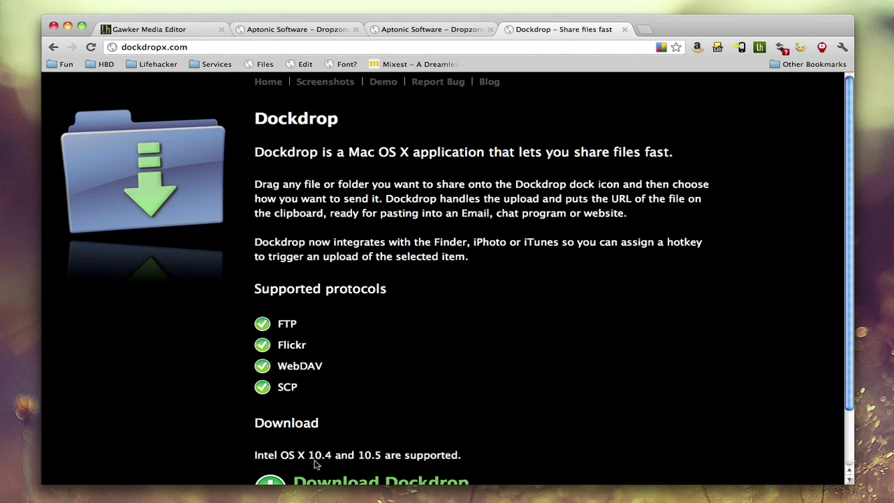
# Read Dockdrop's supported OS X versions and download section, and close its page to return to the Dropzone features page
pyautogui.moveTo(312, 455); pyautogui.dragTo(478, 445)
pyautogui.click(507, 427)
pyautogui.scroll(-3, 447, 378)
pyautogui.scroll(3, 447, 378)
pyautogui.press('super+w')
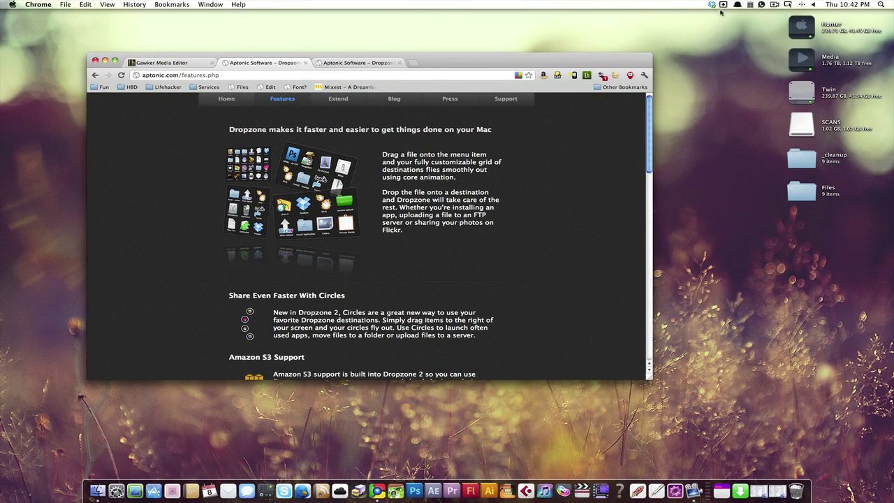
# View and dismiss the Dropzone destination grid, and try moving 0400-Postable.jpg out of the Files window toward the desktop folders
pyautogui.click(723, 5)
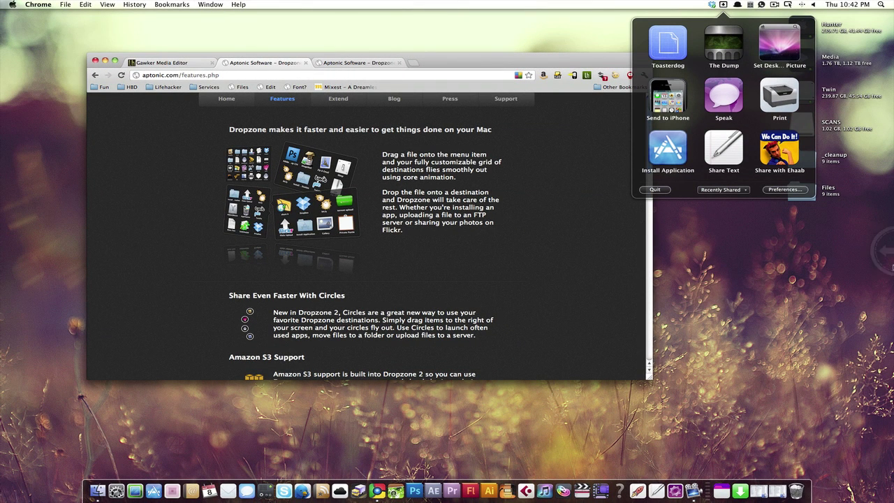
pyautogui.click(579, 279)
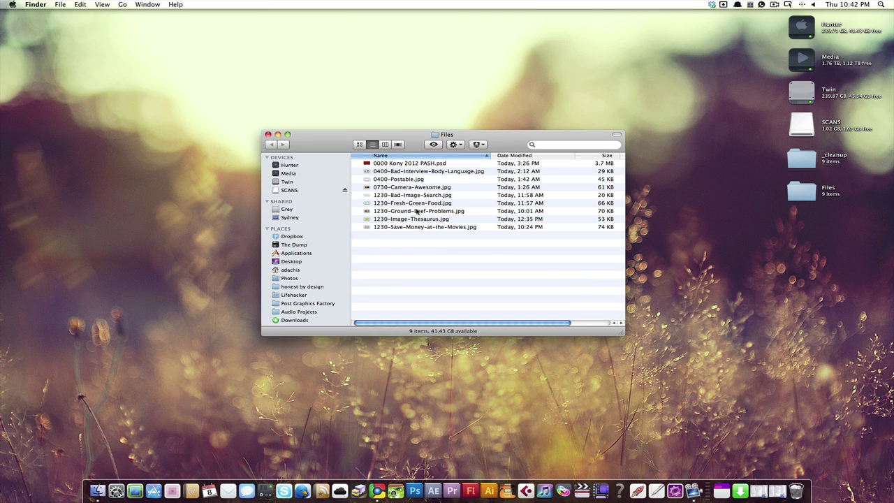
pyautogui.moveTo(411, 179); pyautogui.dragTo(800, 177)
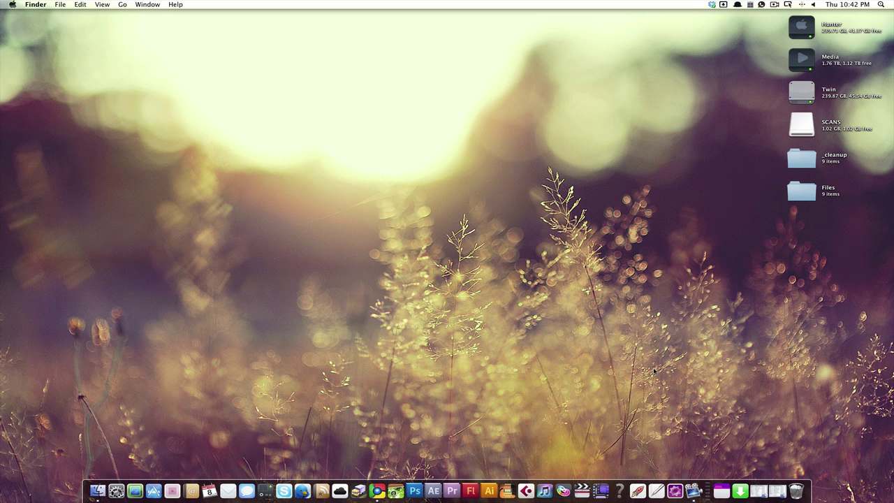
# Try to carry 0400-Postable.jpg, 0730-Camera-Awesome.jpg and 1230-Bad-Image-Search.jpg from the Files folder to Dropzone, and clear the file selection
pyautogui.press('super+n')
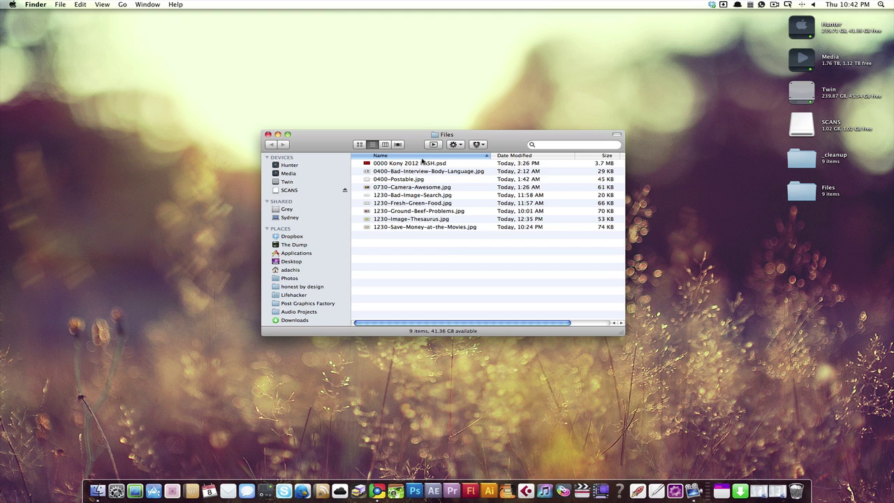
pyautogui.click(441, 179)
pyautogui.keyDown('shift'); pyautogui.click(441, 196); pyautogui.keyUp('shift')
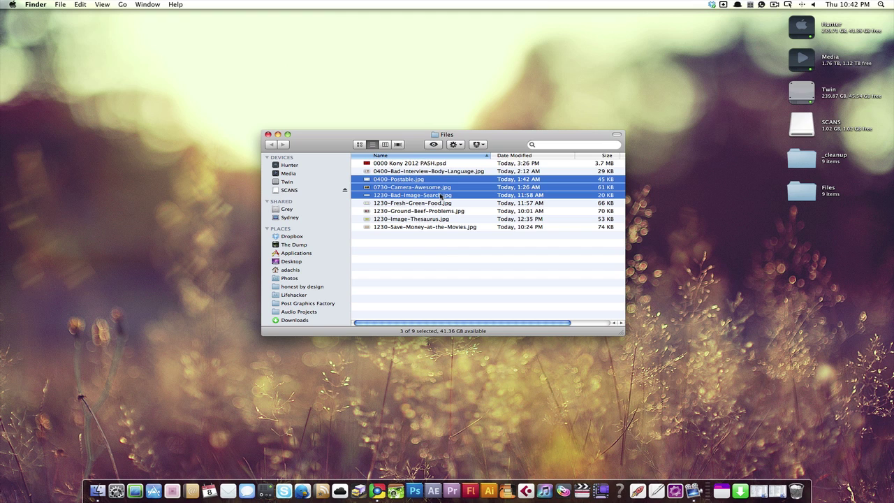
pyautogui.moveTo(430, 197); pyautogui.dragTo(710, 12)
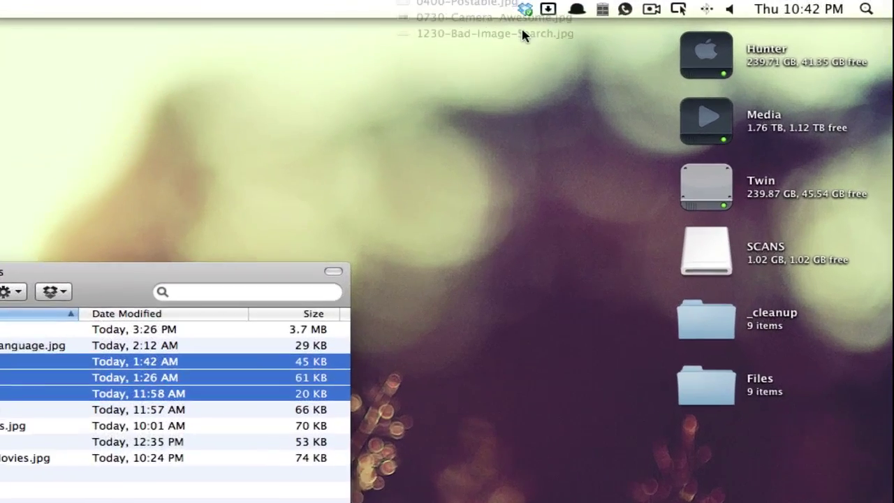
pyautogui.moveTo(521, 26); pyautogui.dragTo(3, 435)
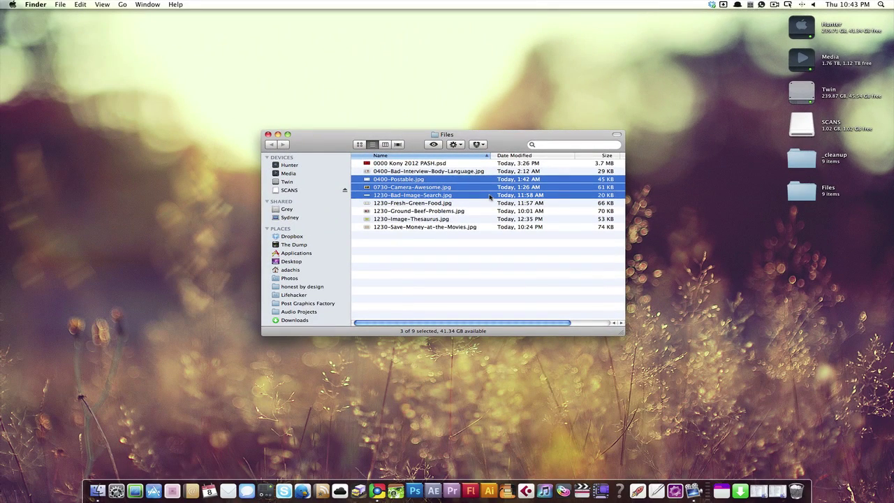
pyautogui.click(469, 260)
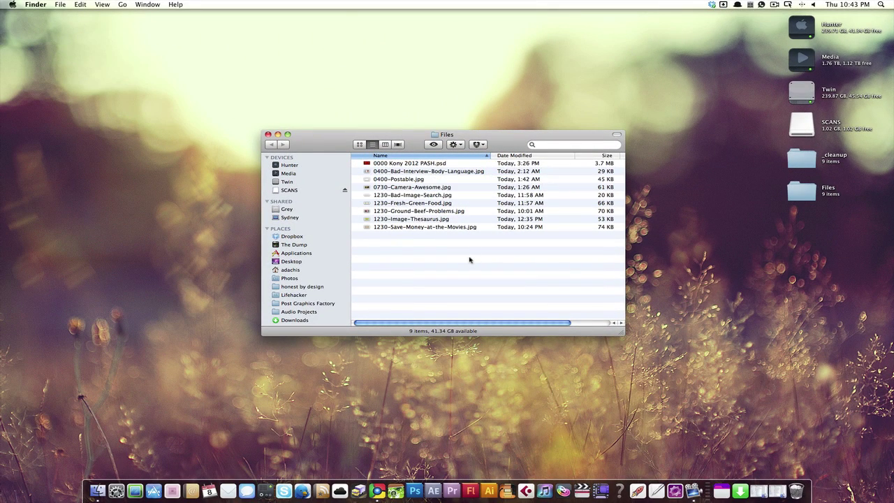